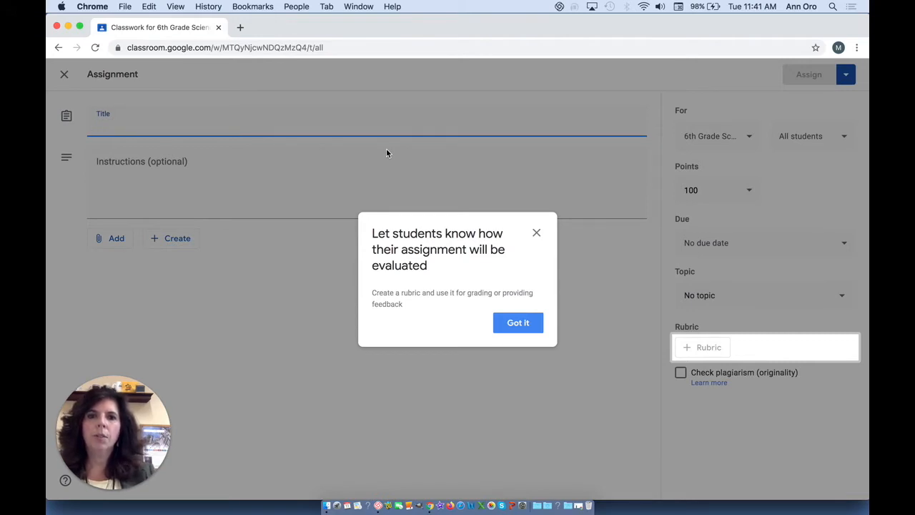
Dismiss the rubric tip and title the assignment "003 Create a Dialog Between Scientists Using Terminology".
{"action": "left_click", "coordinate": [527, 322]}
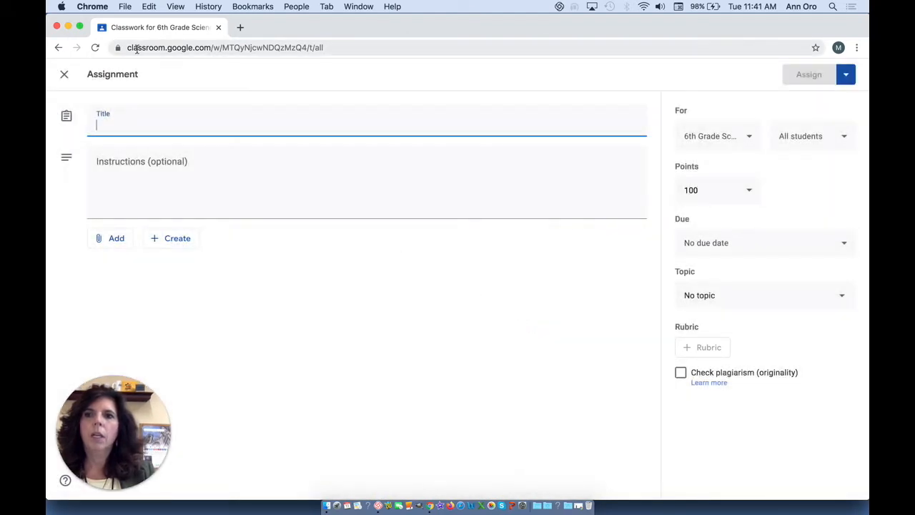
{"action": "left_click", "coordinate": [135, 124]}
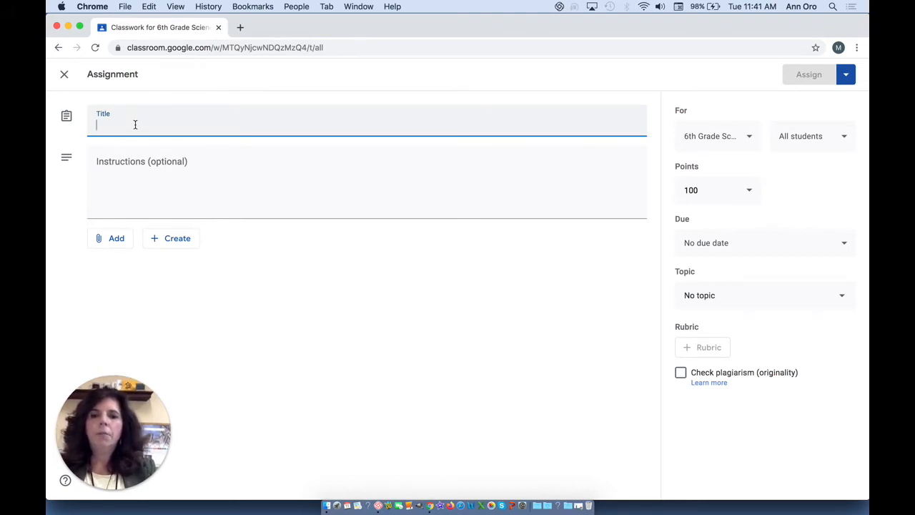
{"action": "type", "text": "003"}
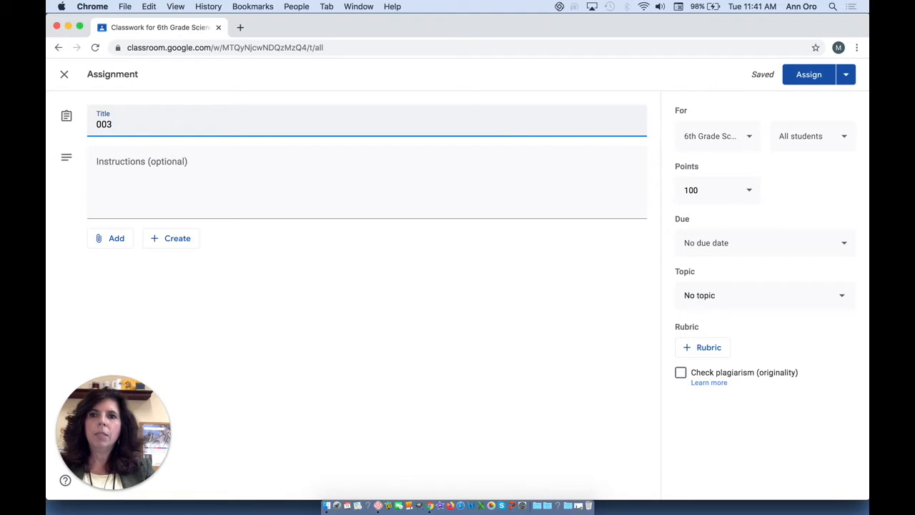
{"action": "type", "text": "Creat"}
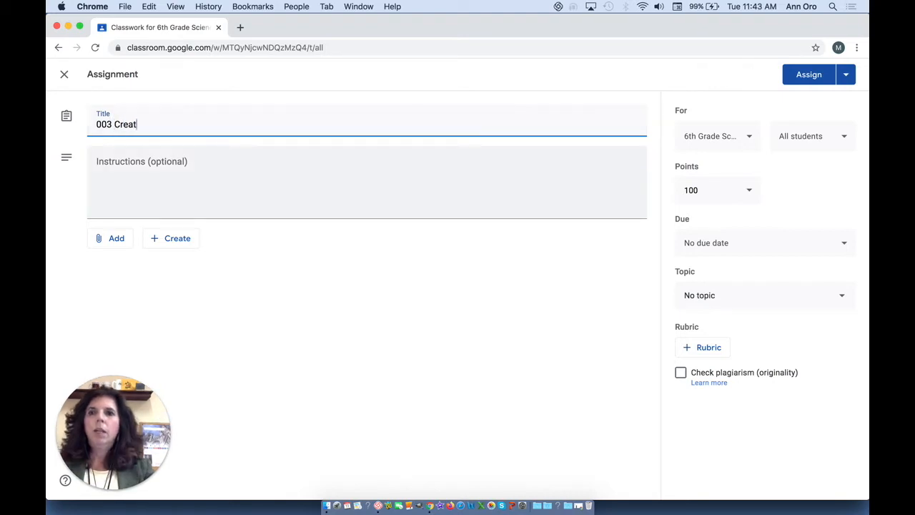
{"action": "type", "text": "e a "}
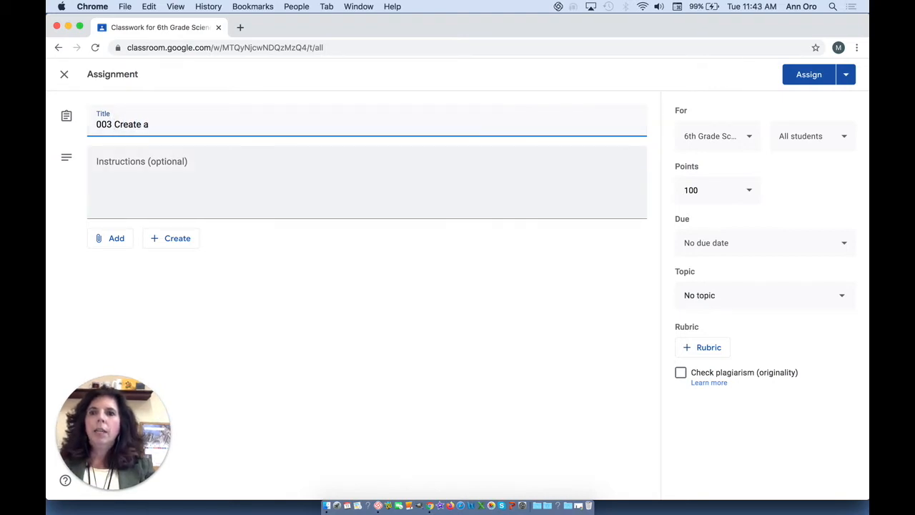
{"action": "type", "text": "Dialog Be"}
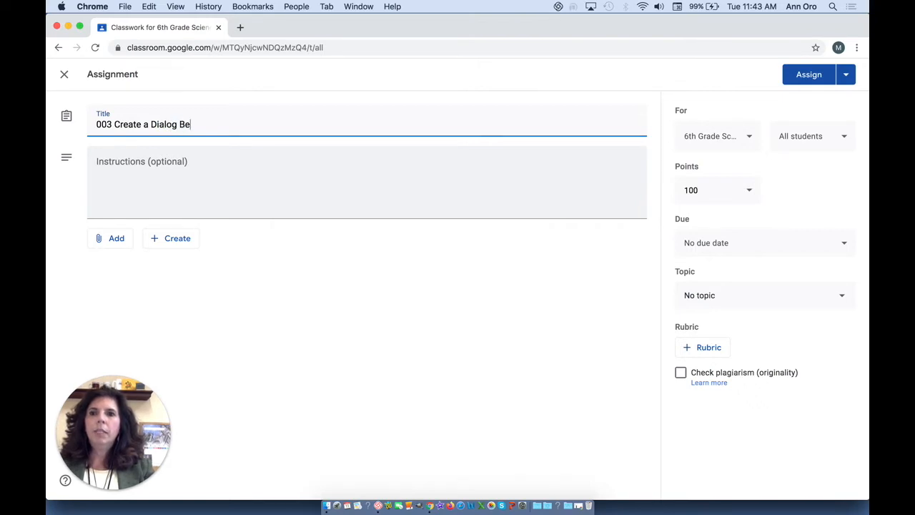
{"action": "type", "text": "tween S"}
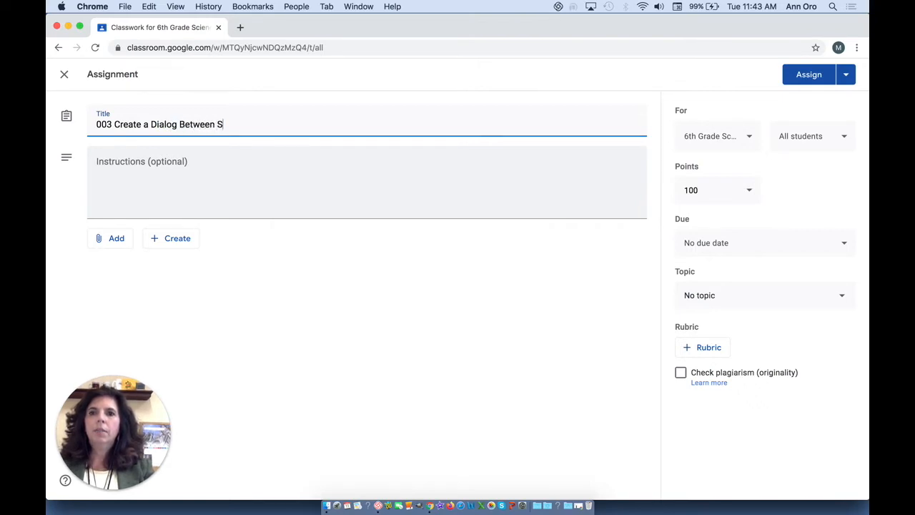
{"action": "type", "text": "cientists Using Ter"}
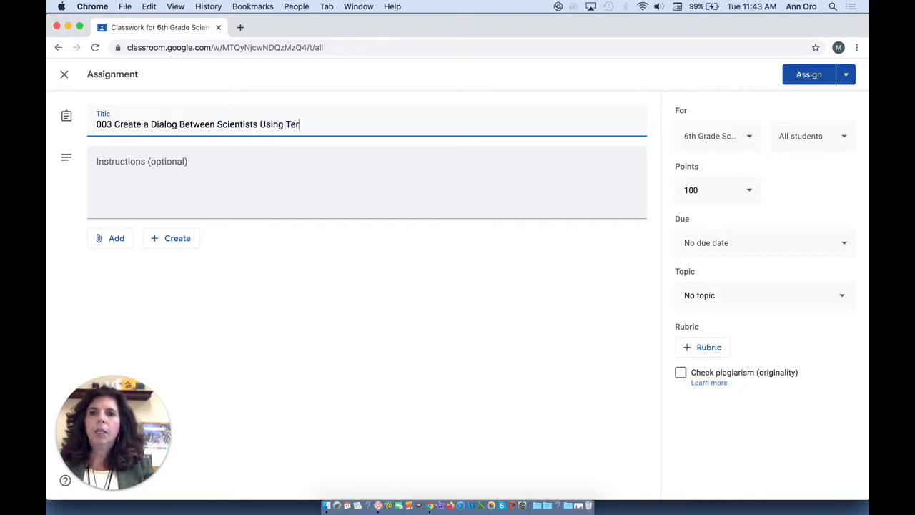
{"action": "type", "text": "minology"}
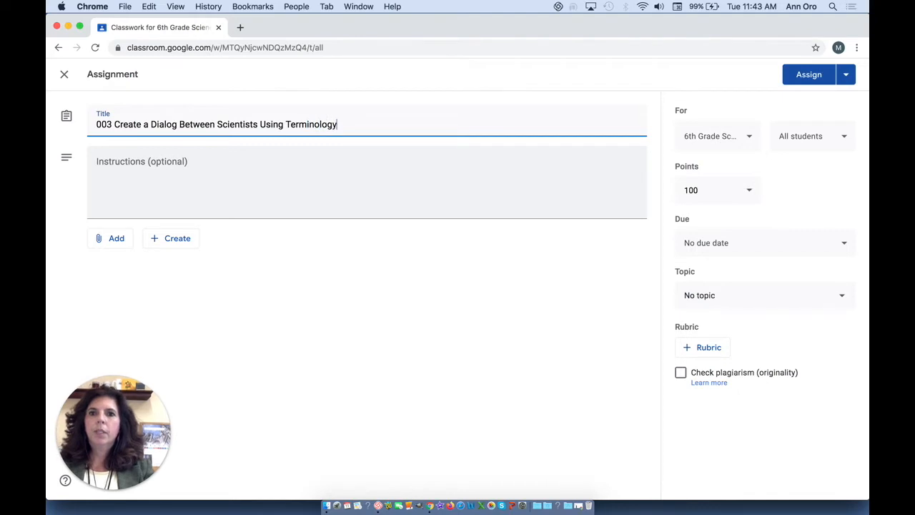
Enter the assignment instructions "Use at least six words from Chapter 1.".
{"action": "key", "text": "Tab"}
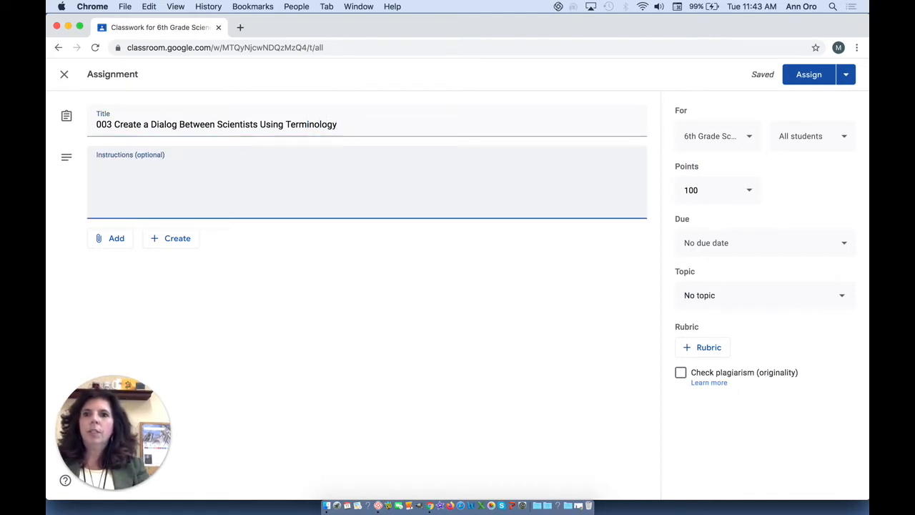
{"action": "type", "text": "Use at"}
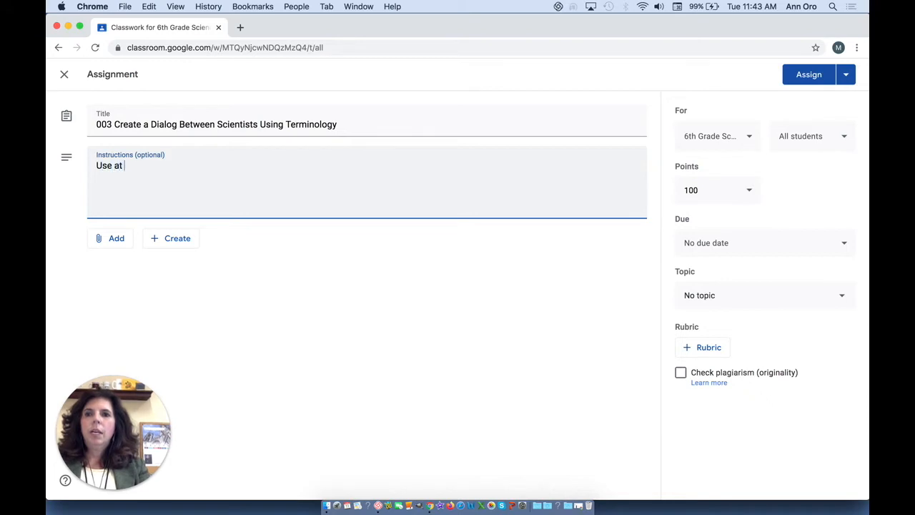
{"action": "type", "text": " least "}
{"action": "type", "text": "six works"}
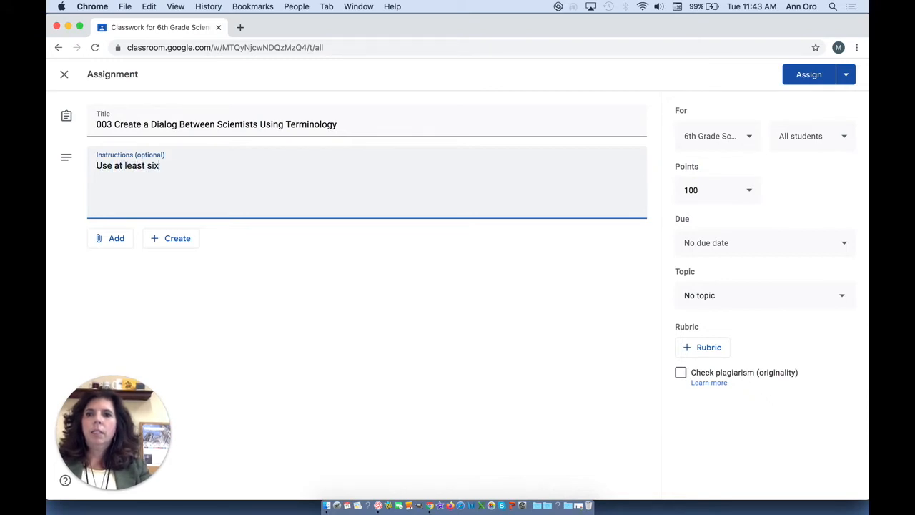
{"action": "key", "text": "BackSpace"}
{"action": "key", "text": "BackSpace"}
{"action": "type", "text": "ds fro"}
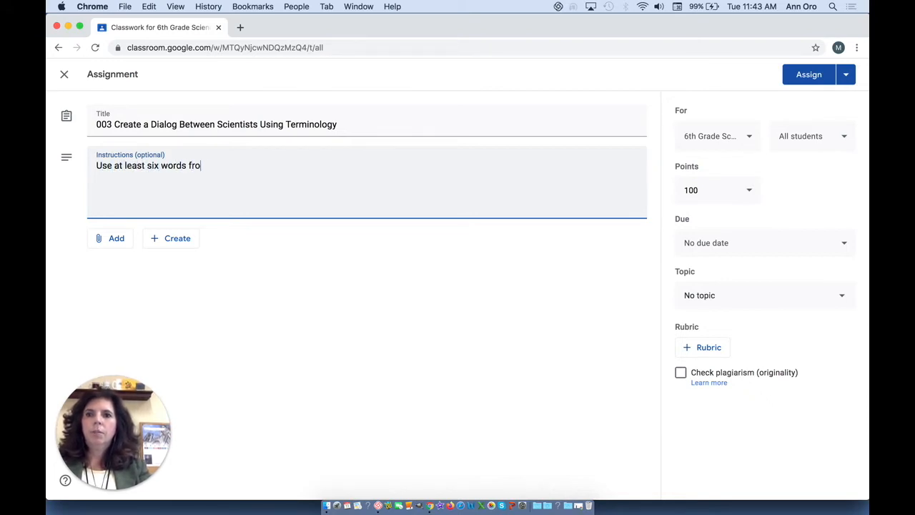
{"action": "type", "text": "m Chapter 1."}
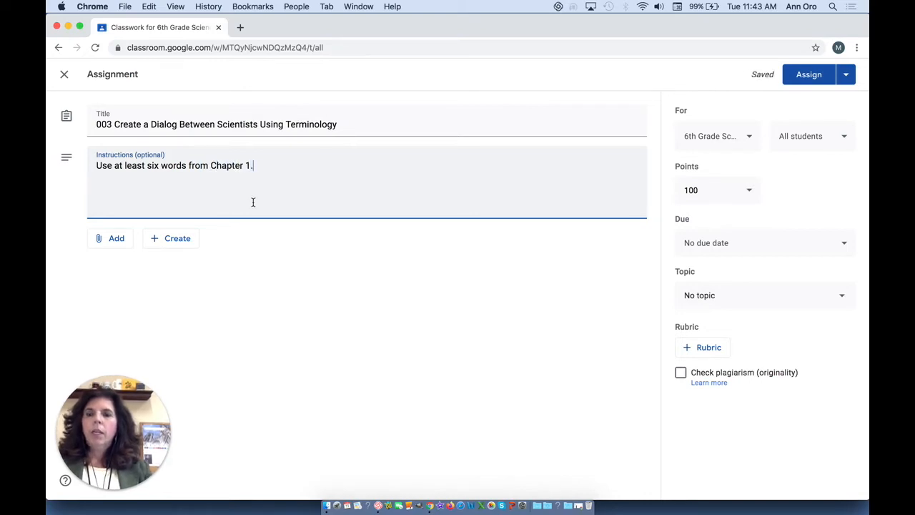
Create a new Google Docs document as an attachment to the assignment.
{"action": "left_click", "coordinate": [117, 238]}
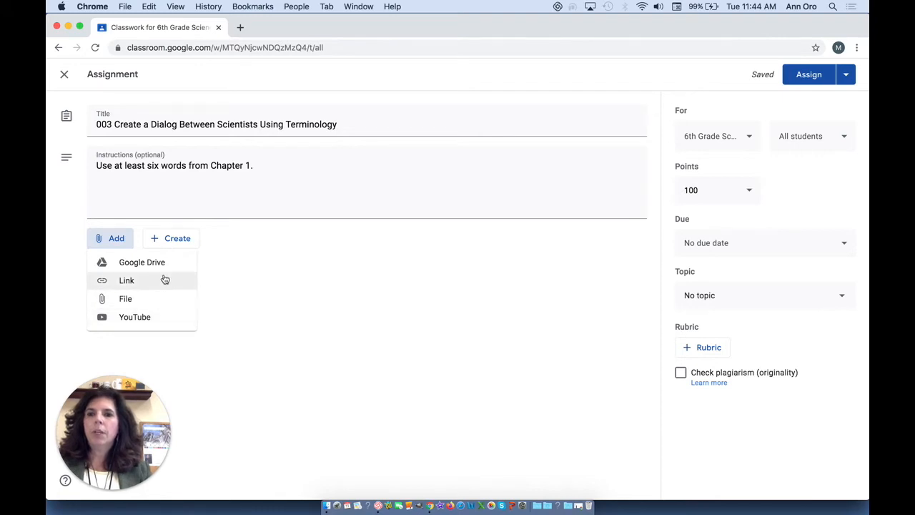
{"action": "left_click", "coordinate": [183, 238]}
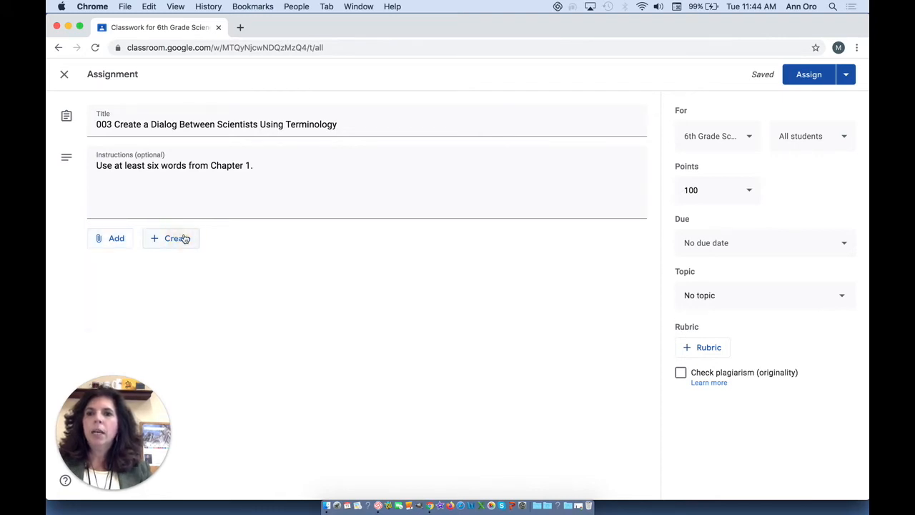
{"action": "left_click", "coordinate": [183, 238]}
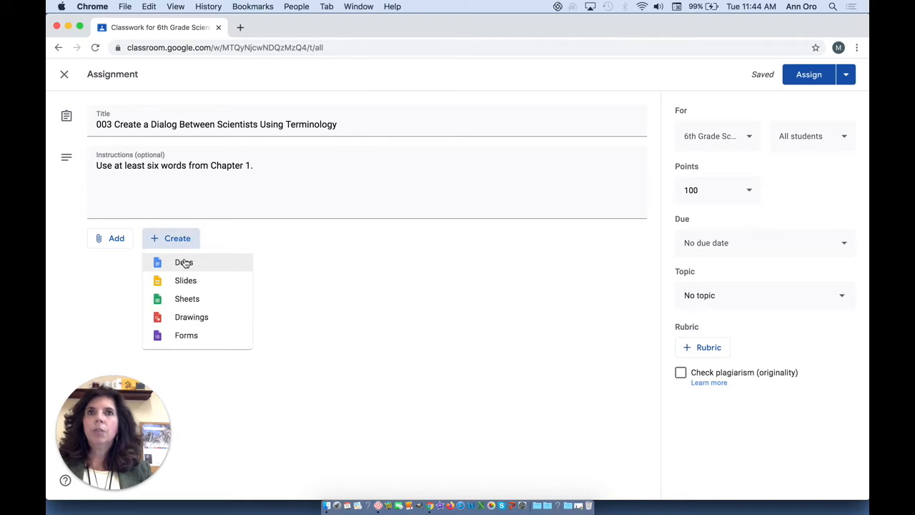
{"action": "left_click", "coordinate": [184, 262]}
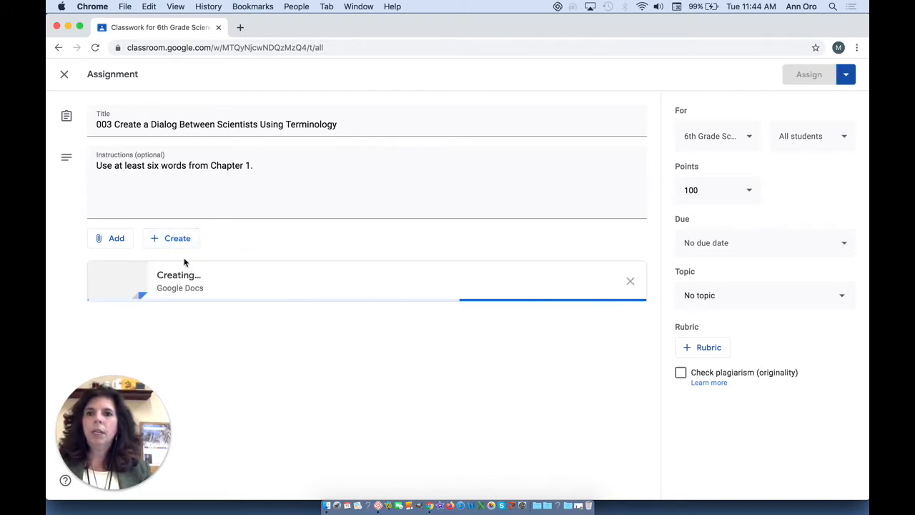
Rename the new untitled document as "003 Chapter 1 Script Template".
{"action": "left_click", "coordinate": [140, 70]}
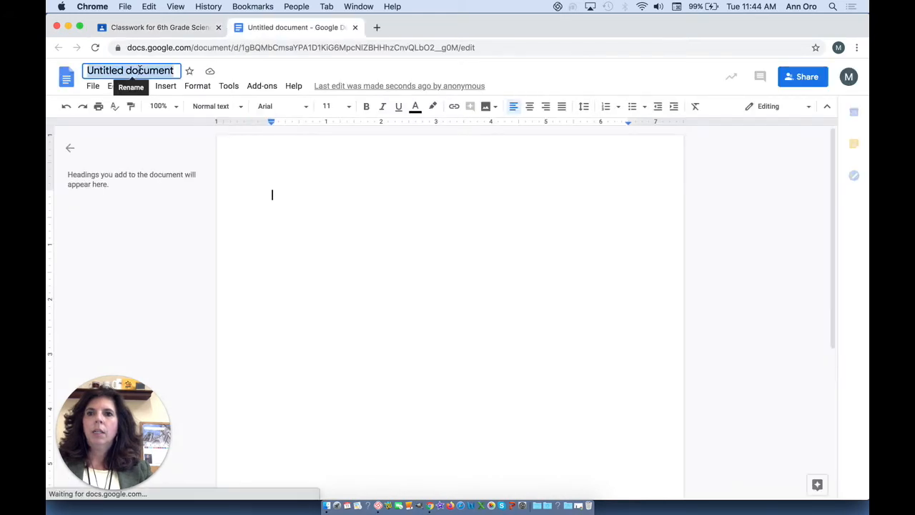
{"action": "type", "text": "003"}
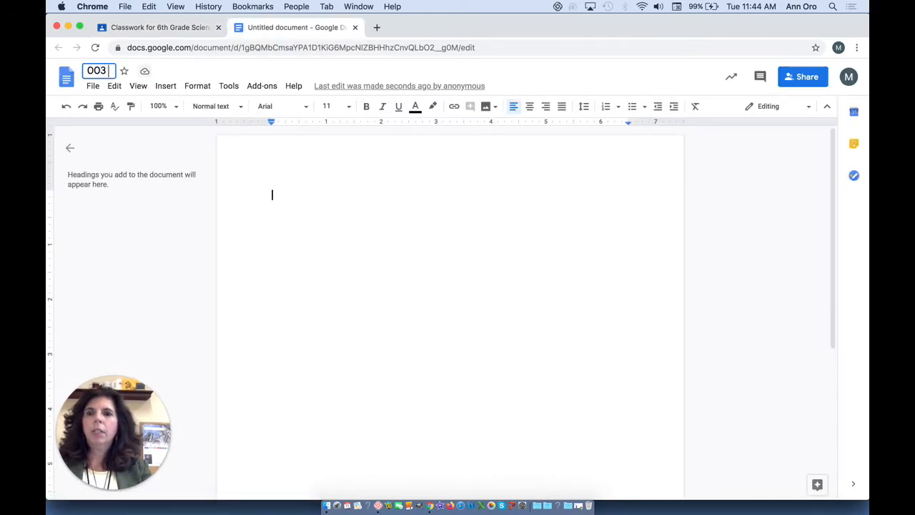
{"action": "key", "text": "Return"}
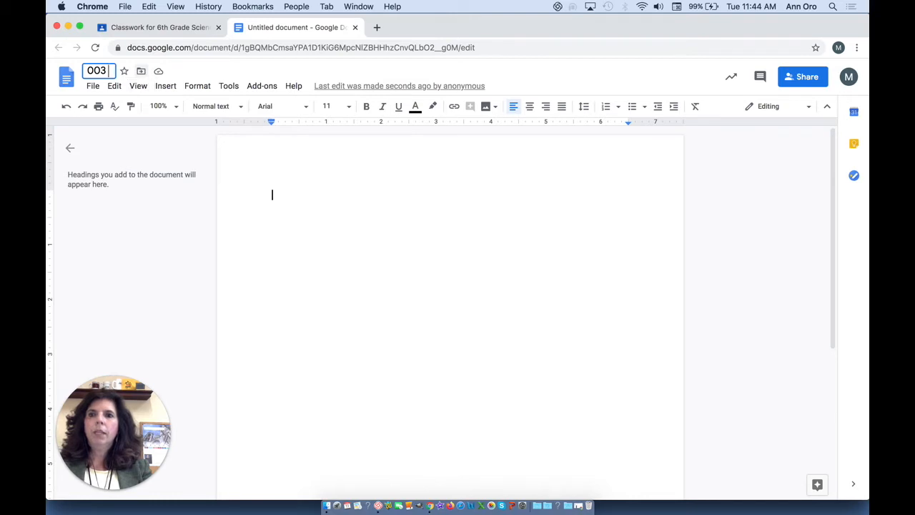
{"action": "type", "text": "Chapter 1 Script"}
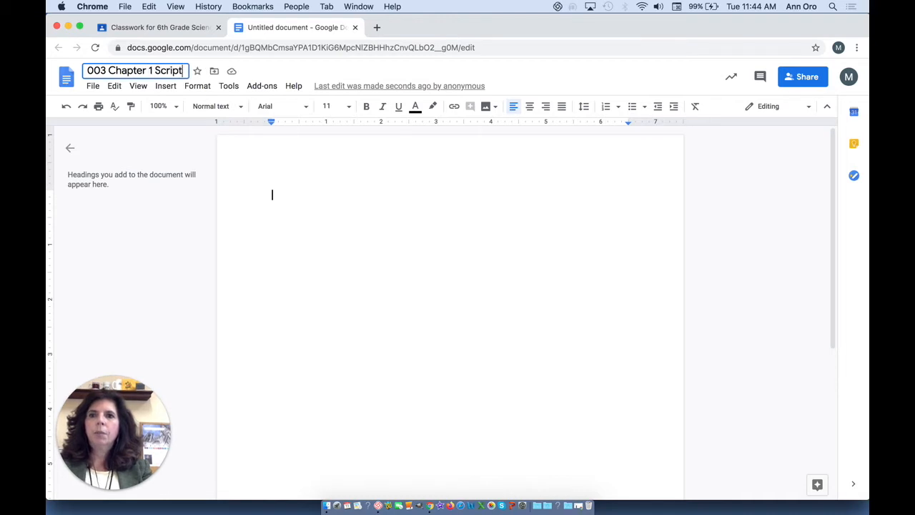
{"action": "type", "text": " Template"}
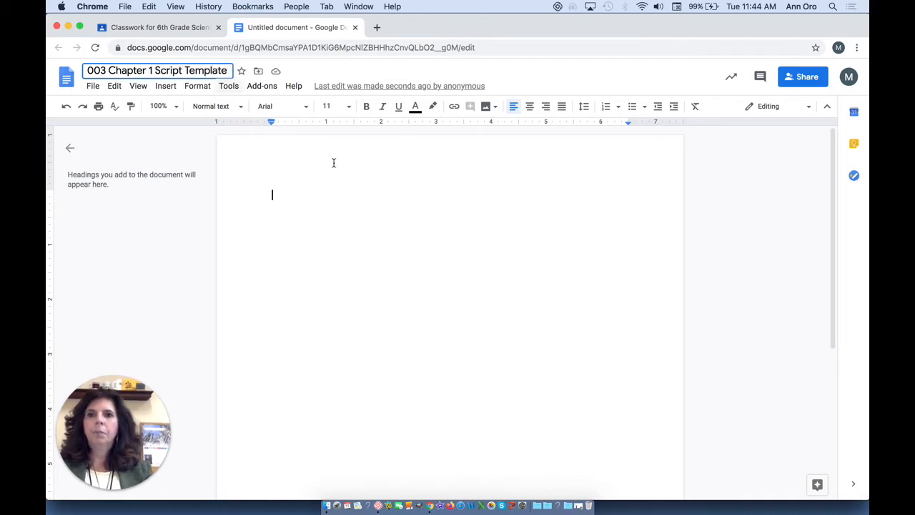
Write "Please use at least six of the words from Chapter 1." in the document body, dismiss the Smart Compose tip and start a new line.
{"action": "left_click", "coordinate": [300, 199]}
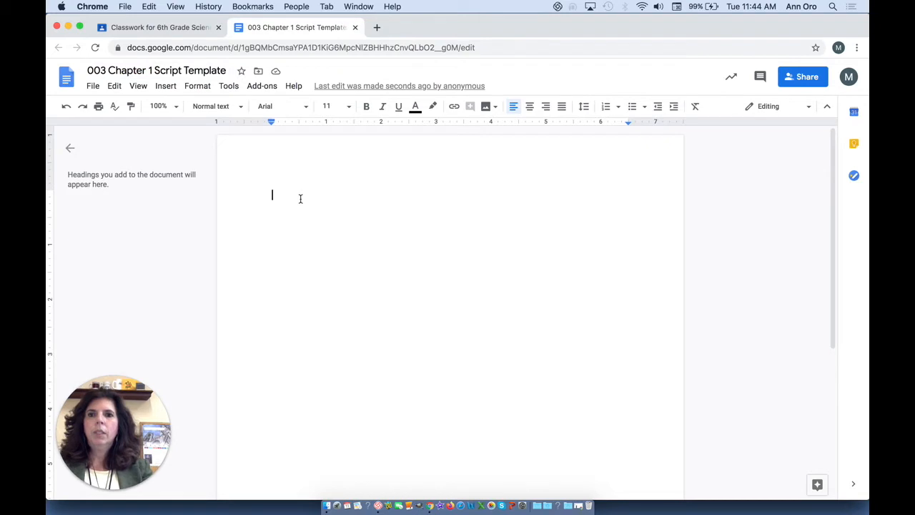
{"action": "type", "text": "Please use at least "}
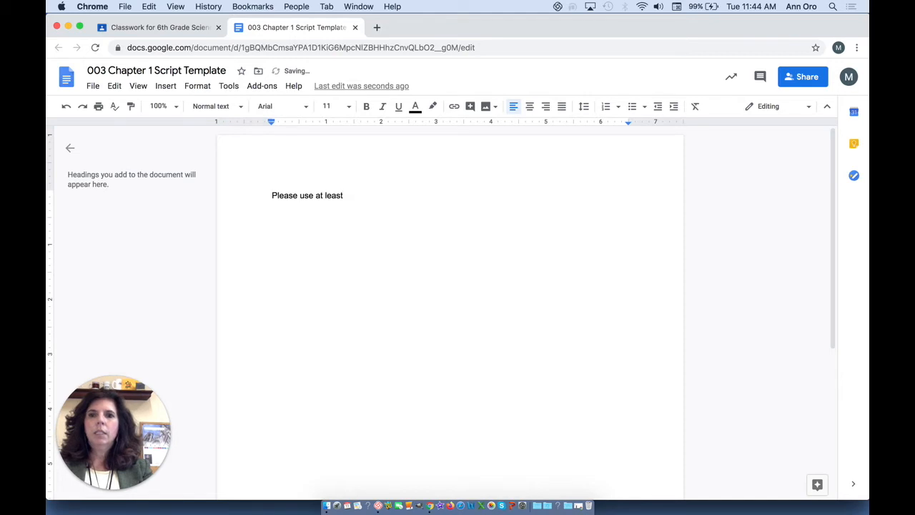
{"action": "type", "text": "six of the words from Chapter 1."}
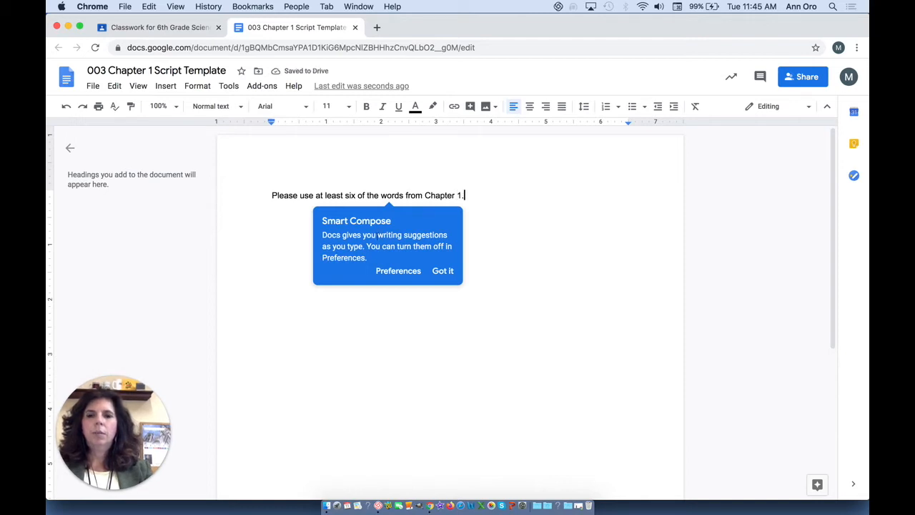
{"action": "left_click", "coordinate": [441, 275]}
{"action": "key", "text": "Return"}
{"action": "key", "text": "Return"}
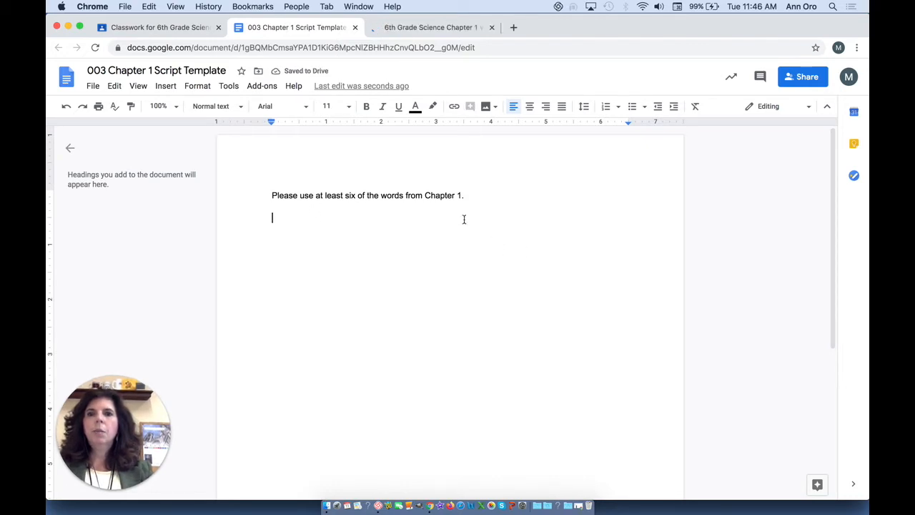
Insert a table with 5 columns and 4 rows below the sentence and enter "observing" in its first cell.
{"action": "left_click", "coordinate": [168, 86]}
{"action": "mouse_move", "coordinate": [179, 127]}
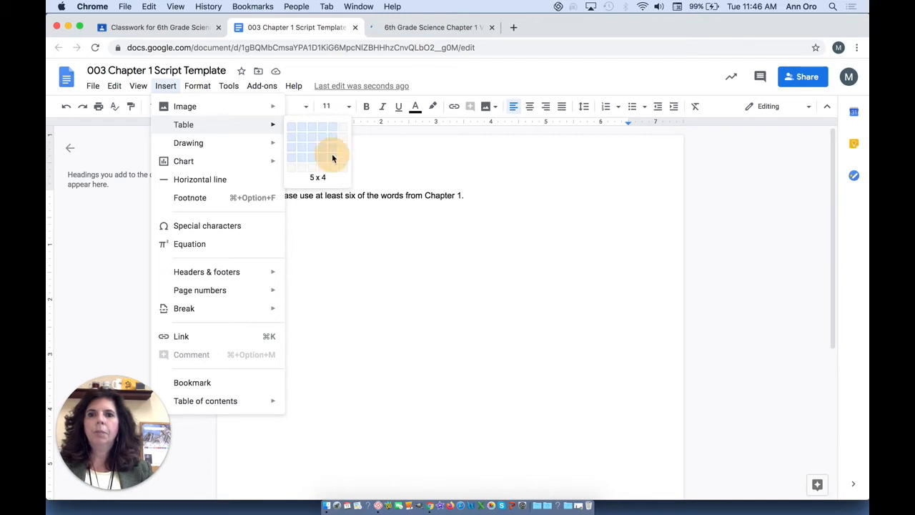
{"action": "left_click", "coordinate": [333, 157]}
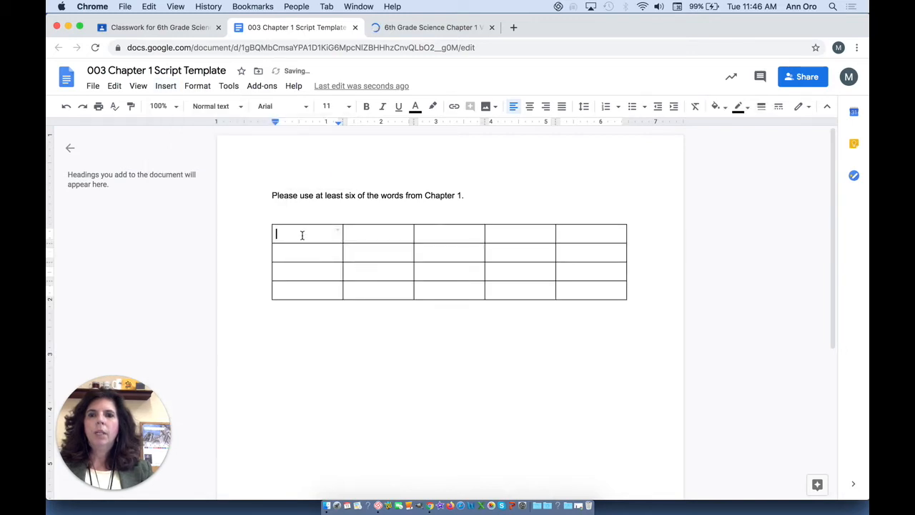
{"action": "type", "text": "o"}
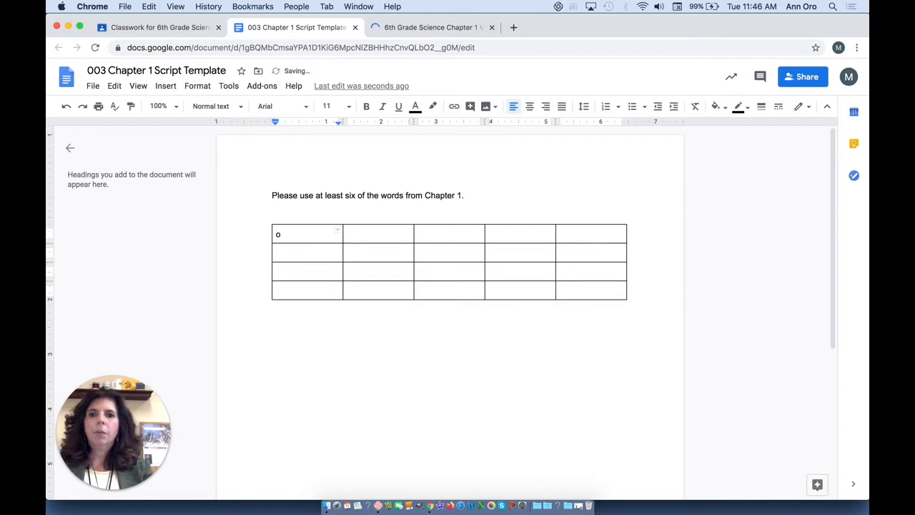
{"action": "type", "text": "bserving"}
{"action": "key", "text": "Tab"}
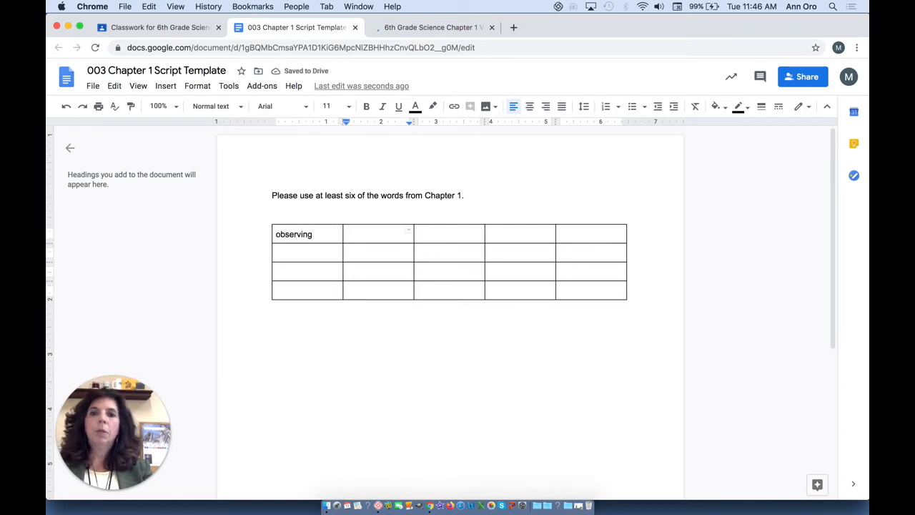
{"action": "key", "text": "super+Tab"}
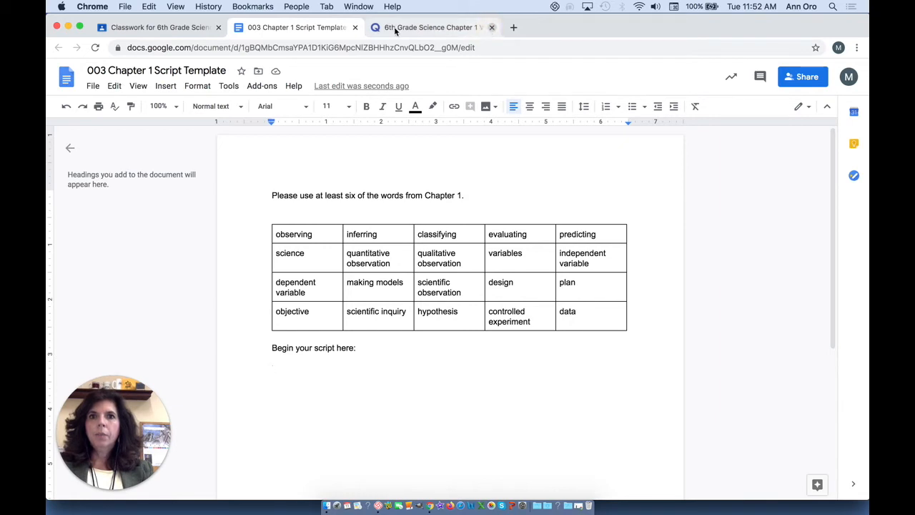
Close the 6th Grade Science Chapter 1 page and the script template, and dismiss the sharing settings notice on the assignment.
{"action": "left_click", "coordinate": [492, 28]}
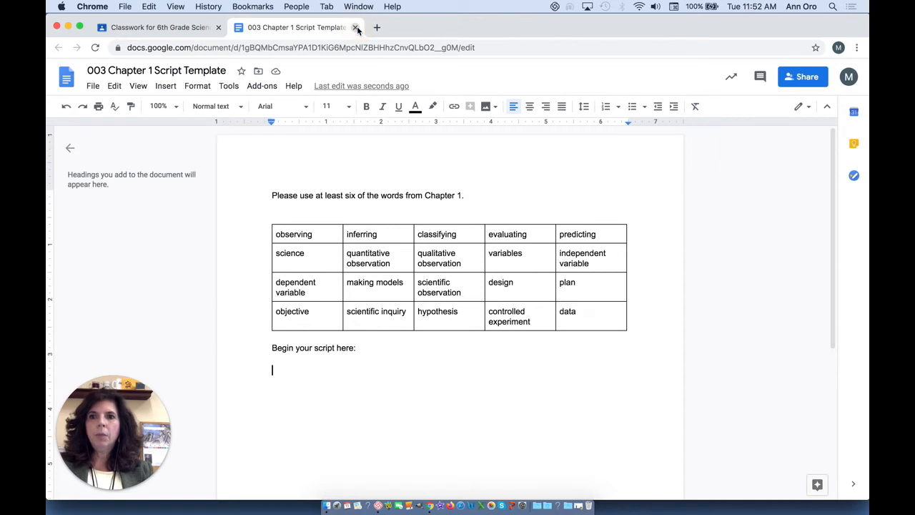
{"action": "left_click", "coordinate": [355, 27]}
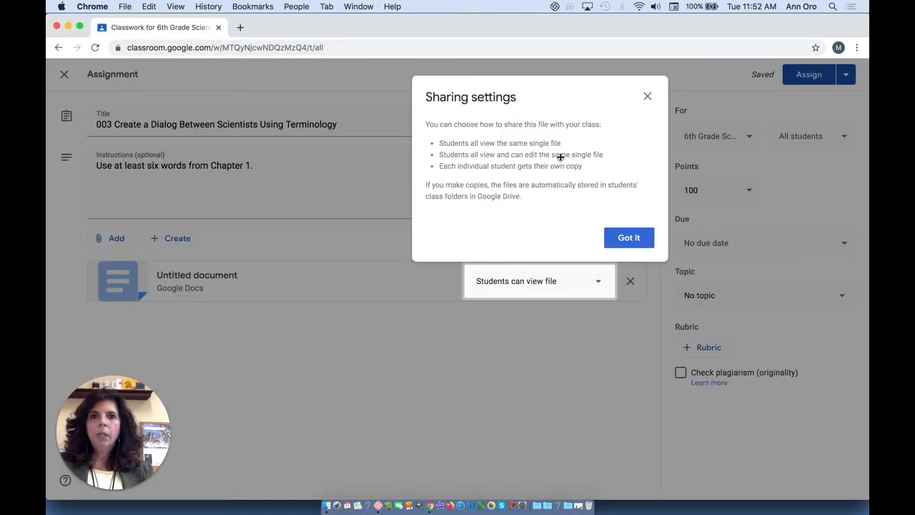
{"action": "left_click", "coordinate": [635, 238]}
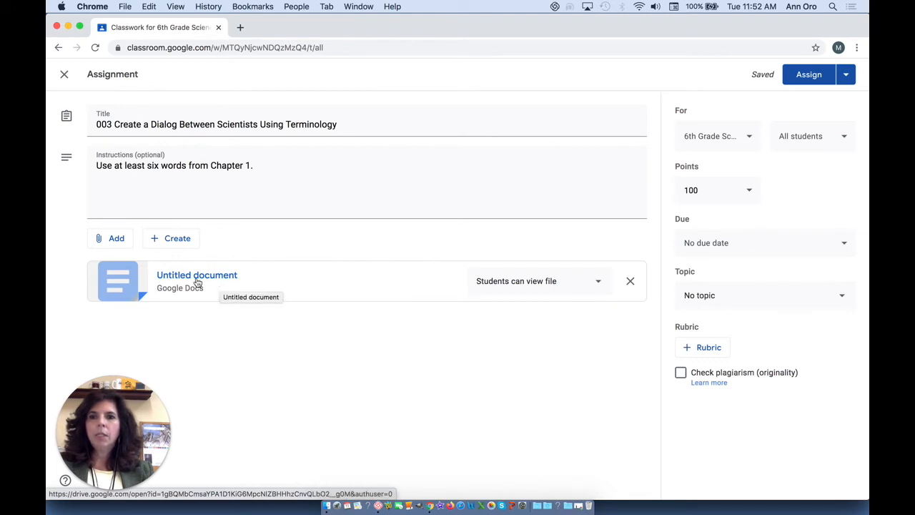
Check the contents of the attached Google Docs file and set the attachment to make a copy for each student.
{"action": "left_click", "coordinate": [223, 279]}
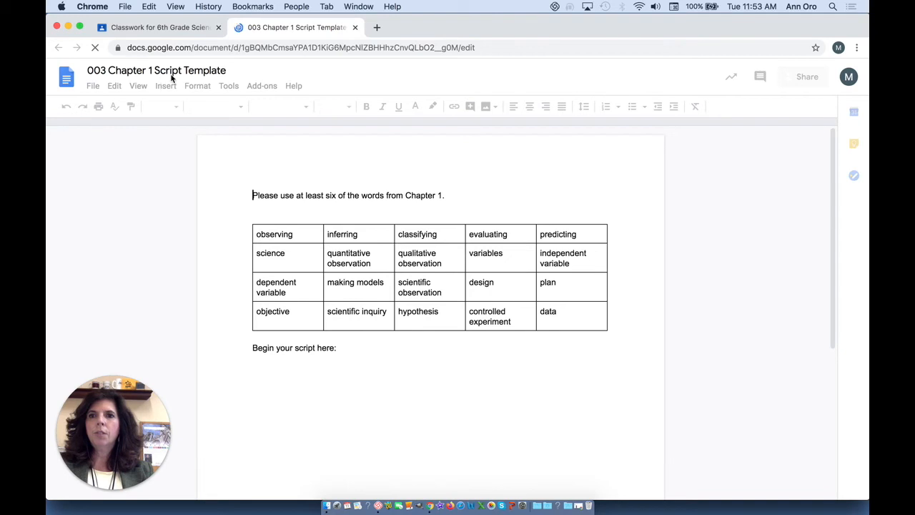
{"action": "left_click", "coordinate": [355, 27]}
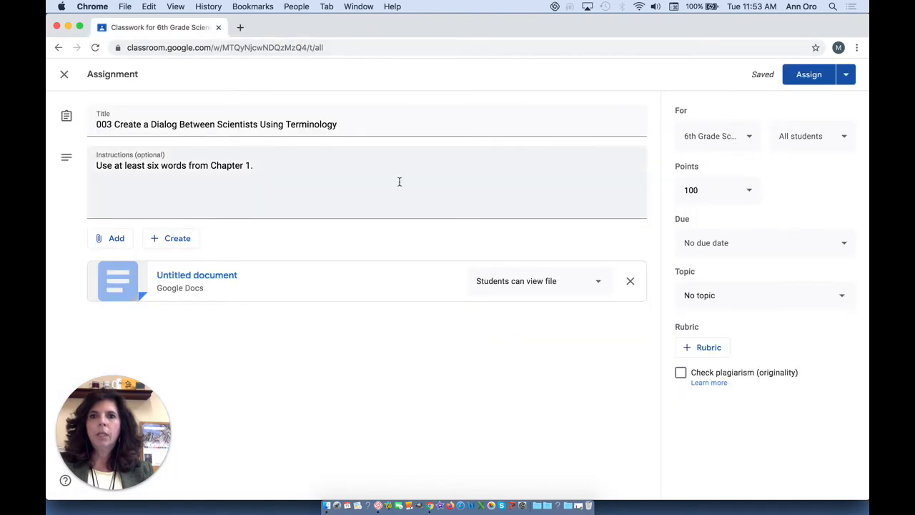
{"action": "left_click", "coordinate": [599, 281]}
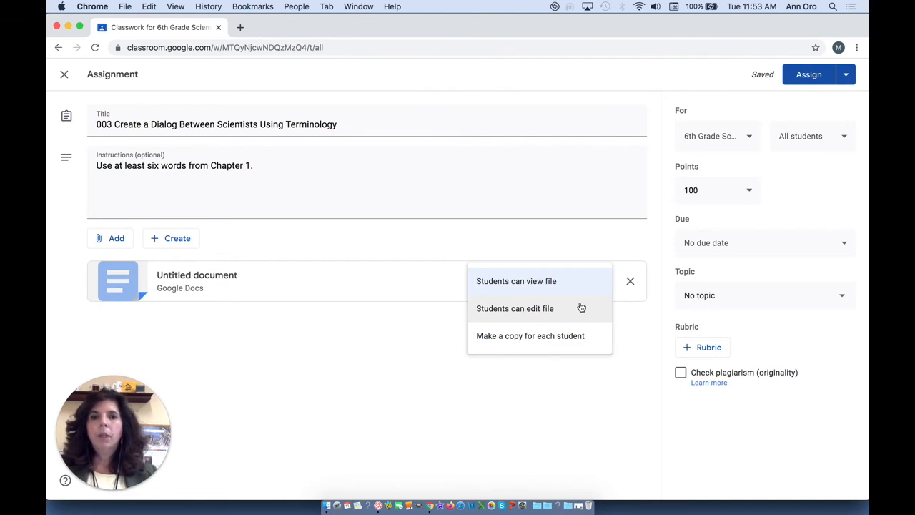
{"action": "left_click", "coordinate": [567, 333]}
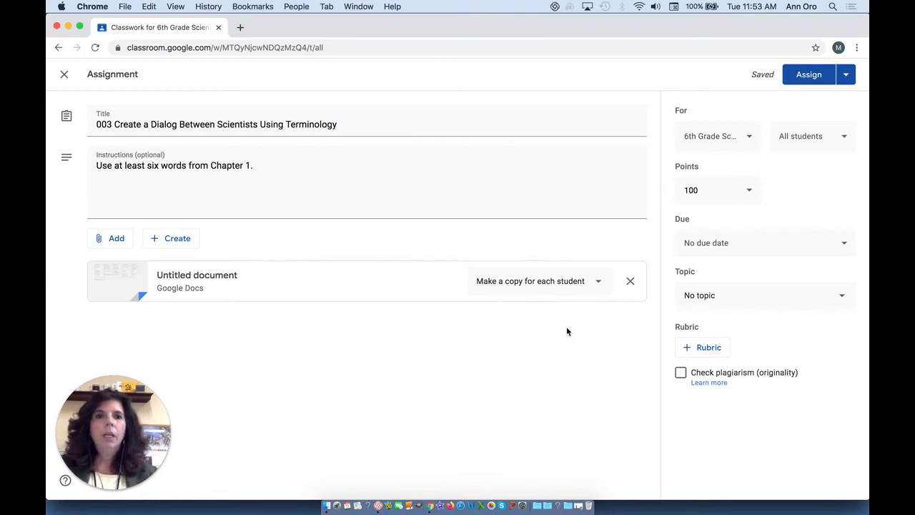
Check which classes the assignment can be given to and set its points to Ungraded.
{"action": "left_click", "coordinate": [749, 138]}
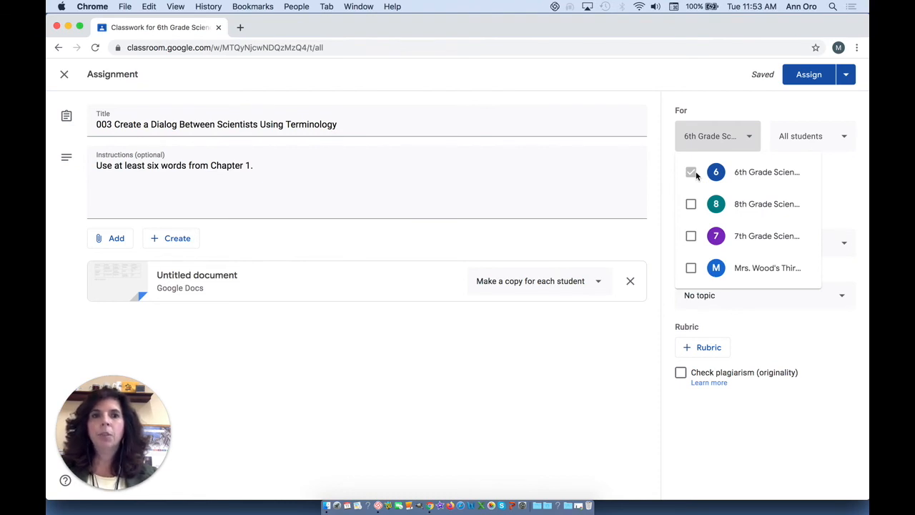
{"action": "left_click", "coordinate": [846, 143]}
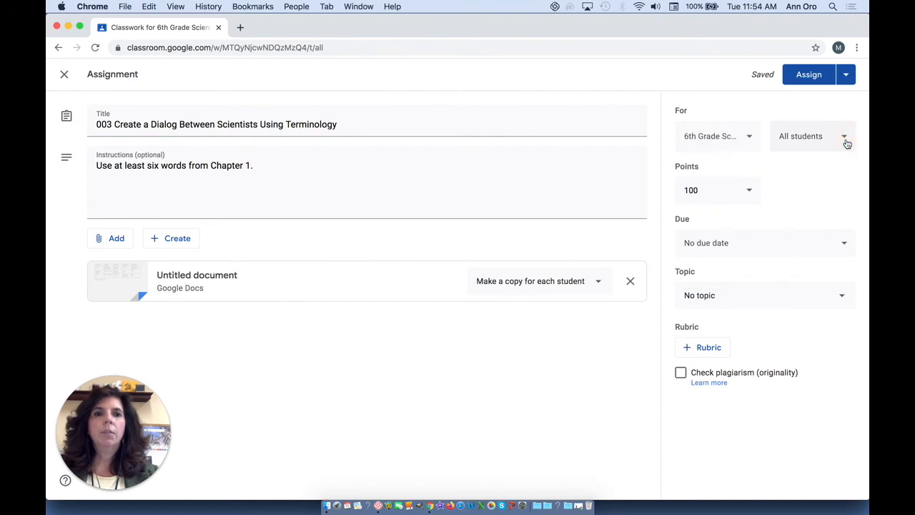
{"action": "left_click", "coordinate": [748, 192]}
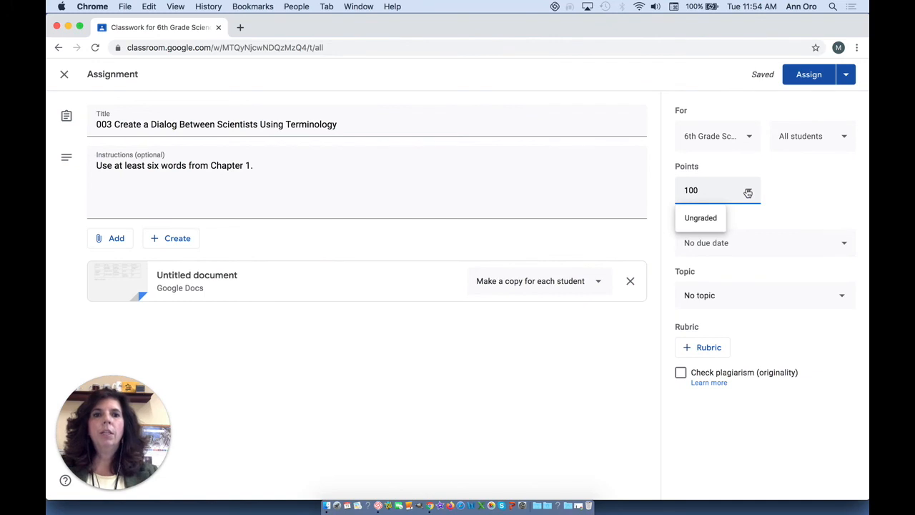
{"action": "left_click", "coordinate": [708, 216]}
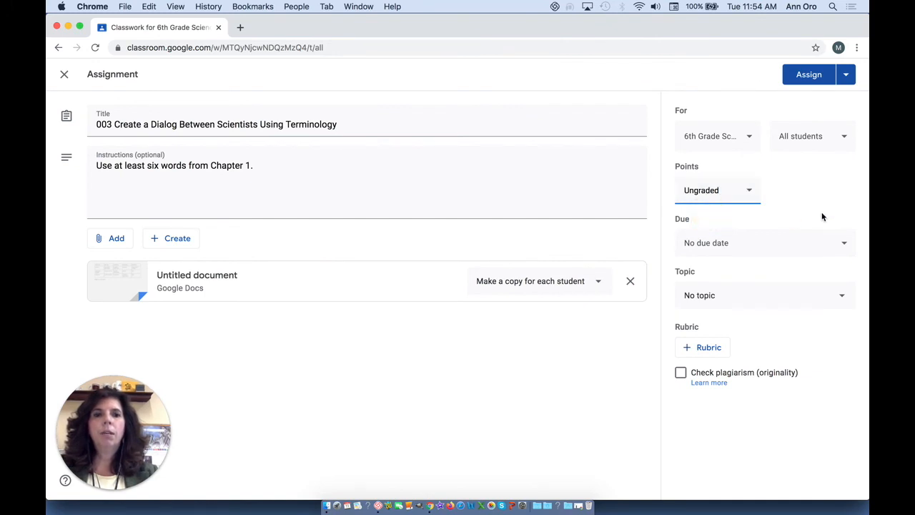
Set the assignment's due date to Aug 14, 2020, without a time.
{"action": "left_click", "coordinate": [844, 244]}
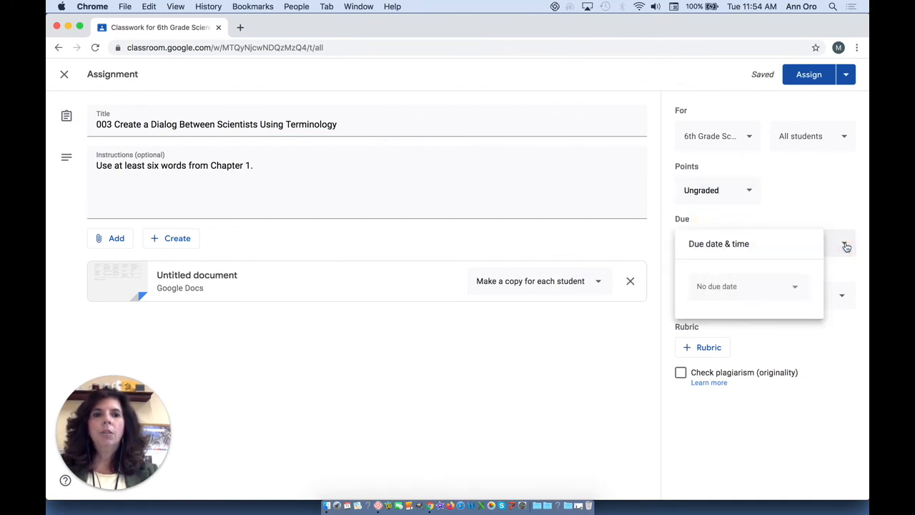
{"action": "left_click", "coordinate": [794, 288]}
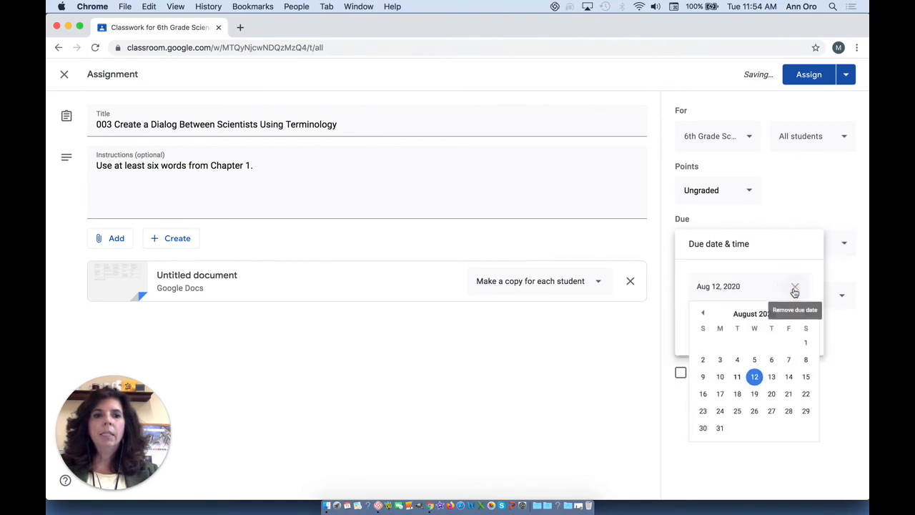
{"action": "left_click", "coordinate": [789, 377]}
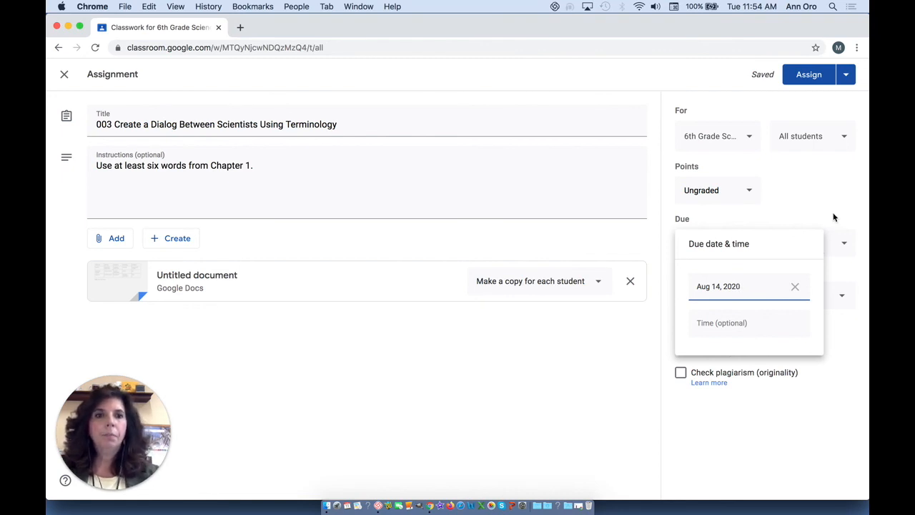
{"action": "left_click", "coordinate": [833, 217]}
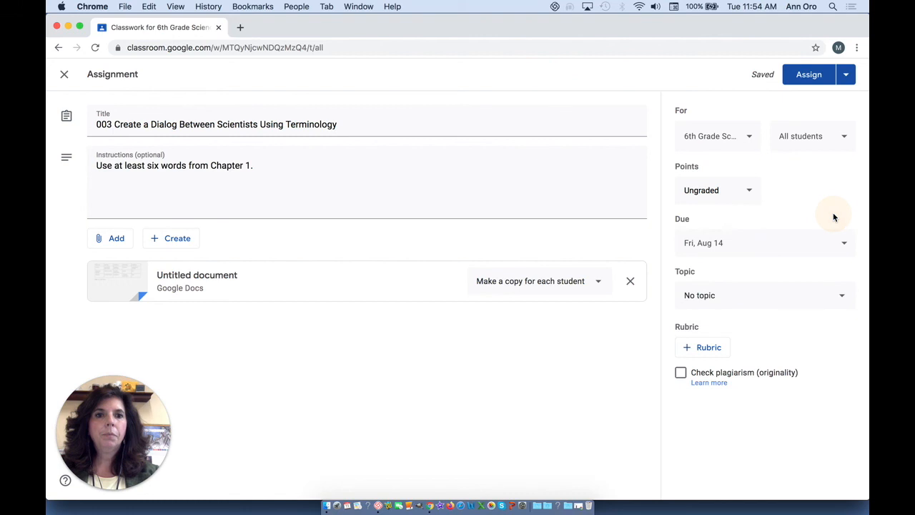
Create a new topic named "Week of September 14" for the assignment.
{"action": "left_click", "coordinate": [836, 295]}
{"action": "left_click", "coordinate": [731, 323]}
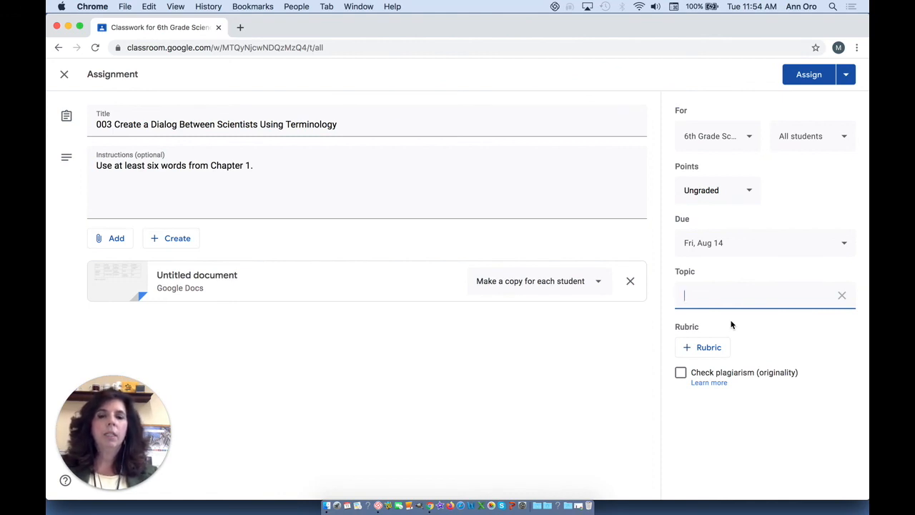
{"action": "type", "text": "W"}
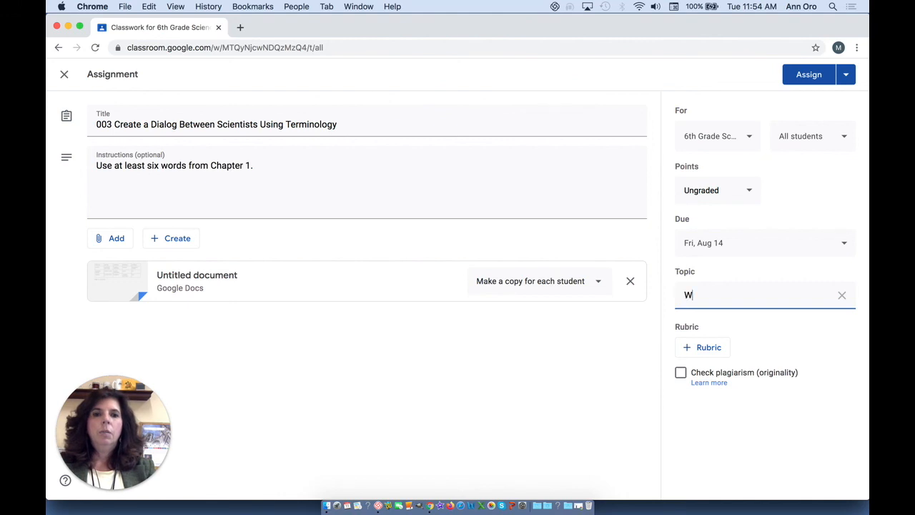
{"action": "type", "text": "eek of September "}
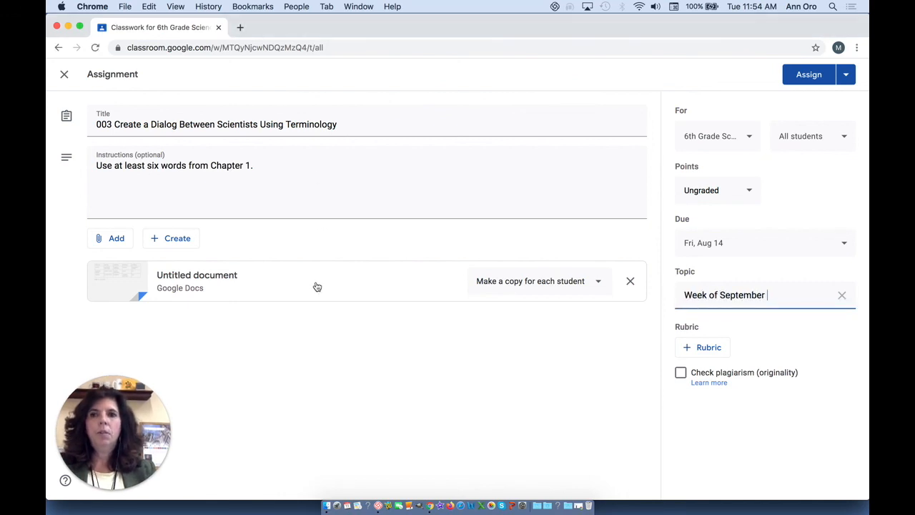
{"action": "type", "text": "14"}
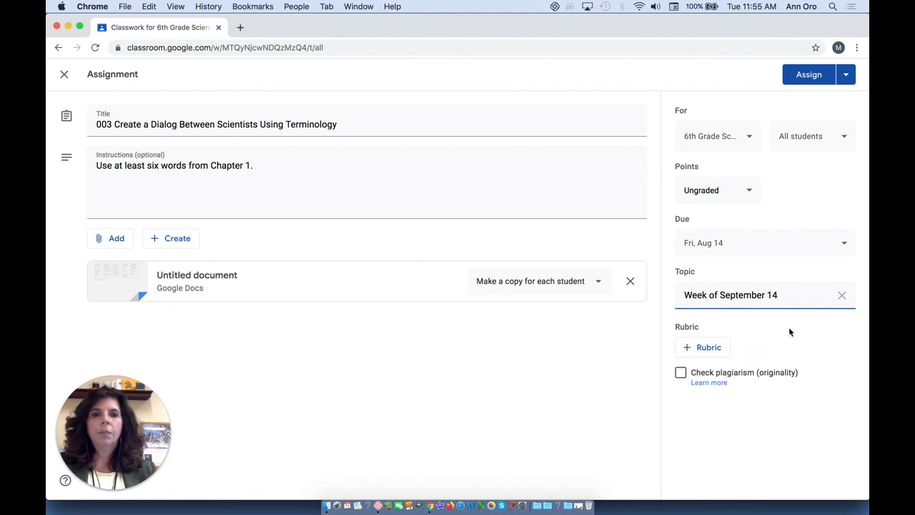
Open the assignment's options for assigning, scheduling or saving it as a draft.
{"action": "left_click", "coordinate": [846, 77]}
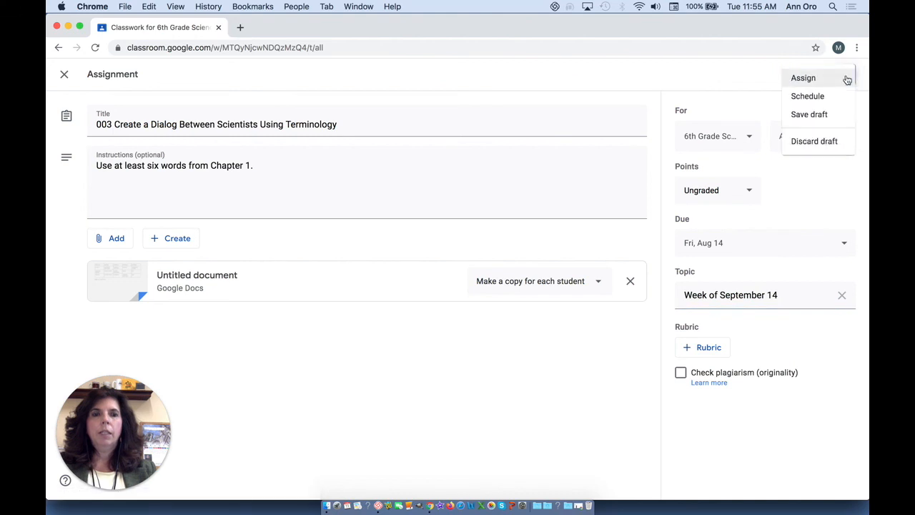